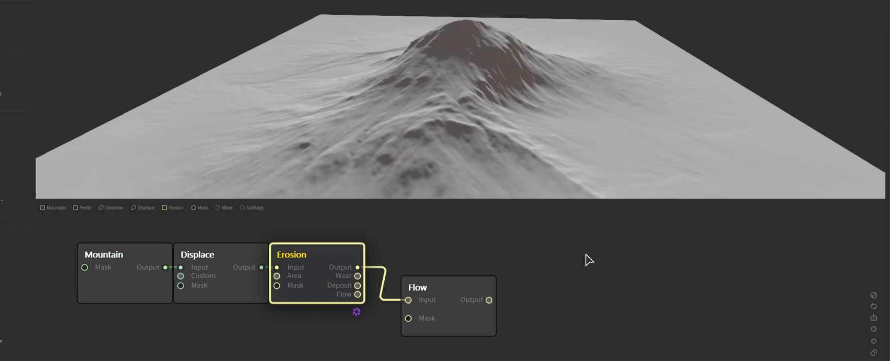
Step: Preview the Flow node's dark branching channels on the mountain and shift the node slightly up-right
{"action": "left_click", "coordinate": [453, 291]}
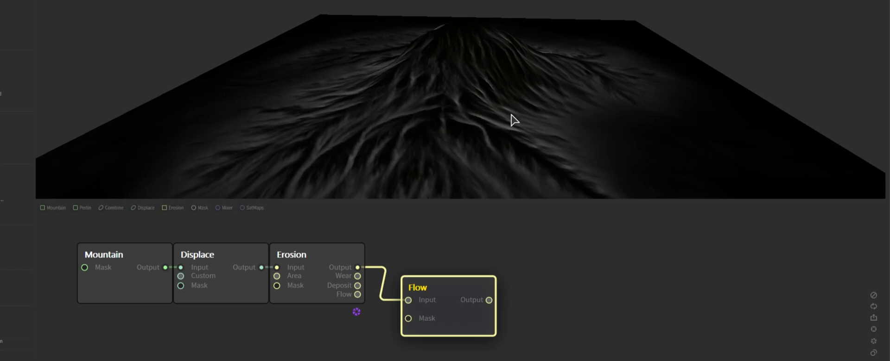
{"action": "left_click_drag", "start_coordinate": [453, 293], "coordinate": [457, 277]}
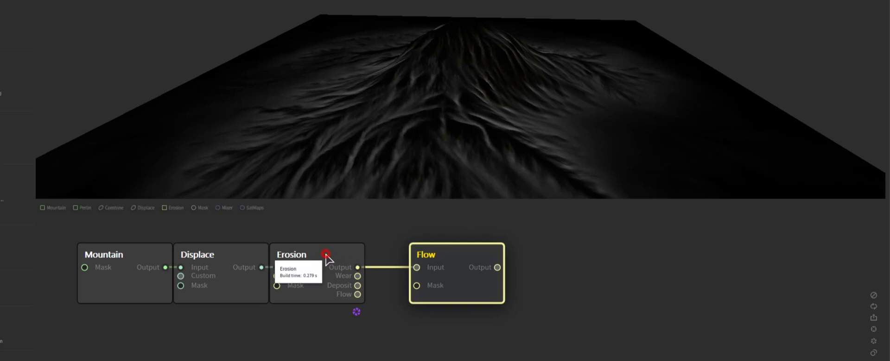
Step: Switch the preview back to the Erosion node's shaded eroded terrain
{"action": "left_click", "coordinate": [324, 280]}
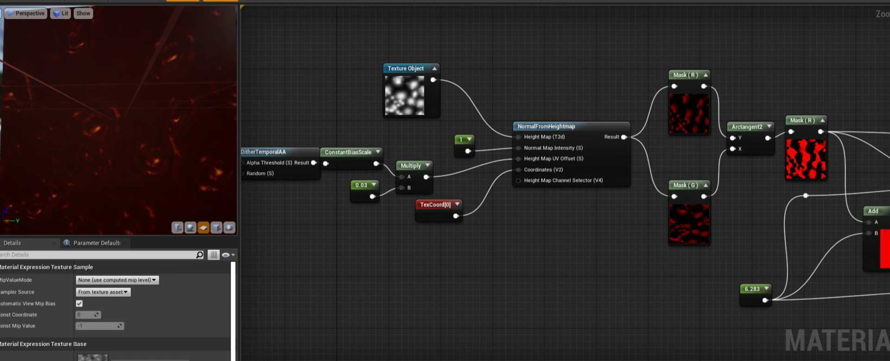
{"action": "left_click", "coordinate": [497, 2]}
{"action": "scroll", "coordinate": [459, 157], "scroll_direction": "down", "scroll_amount": 4}
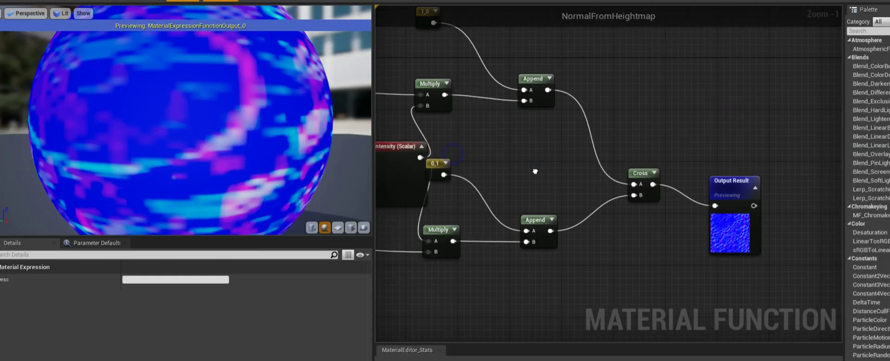
{"action": "scroll", "coordinate": [478, 186], "scroll_direction": "up", "scroll_amount": 3}
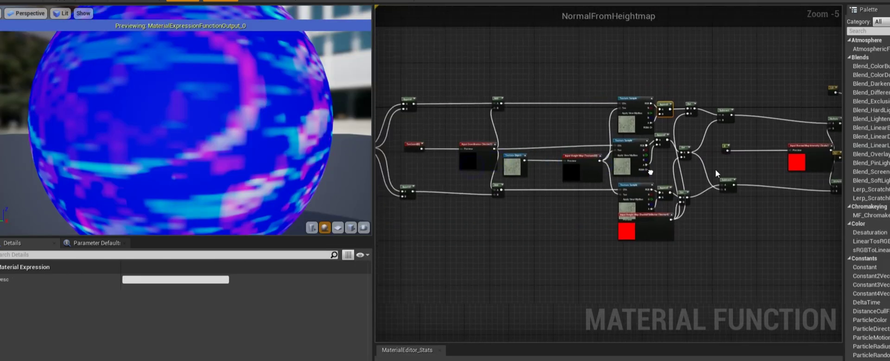
{"action": "right_click_drag", "start_coordinate": [478, 171], "coordinate": [644, 226]}
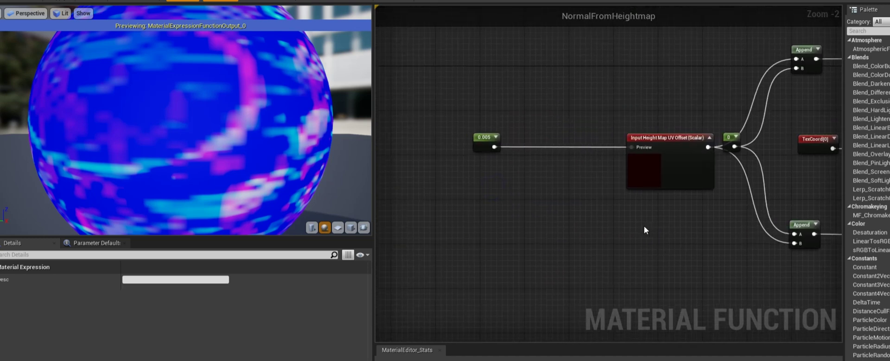
{"action": "scroll", "coordinate": [615, 210], "scroll_direction": "up", "scroll_amount": 2}
{"action": "right_click_drag", "start_coordinate": [741, 229], "coordinate": [669, 219]}
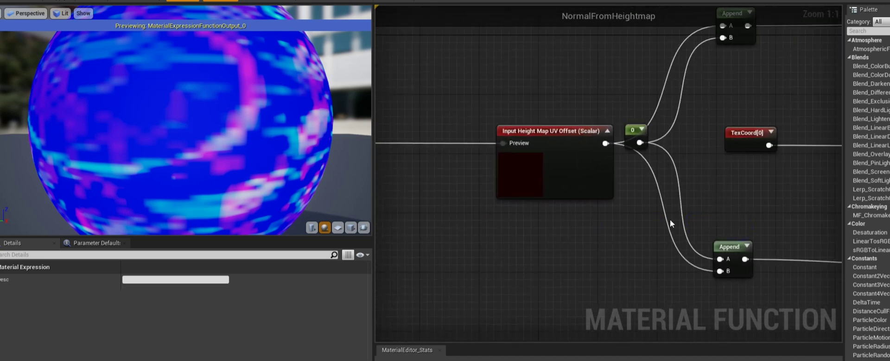
{"action": "right_click_drag", "start_coordinate": [767, 188], "coordinate": [546, 232]}
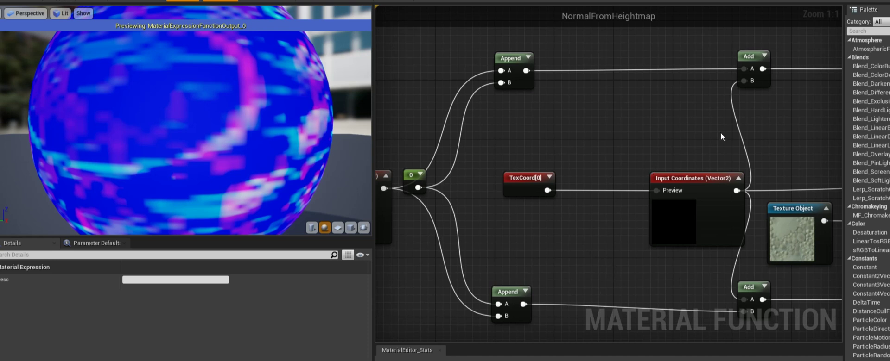
{"action": "right_click_drag", "start_coordinate": [799, 137], "coordinate": [557, 140]}
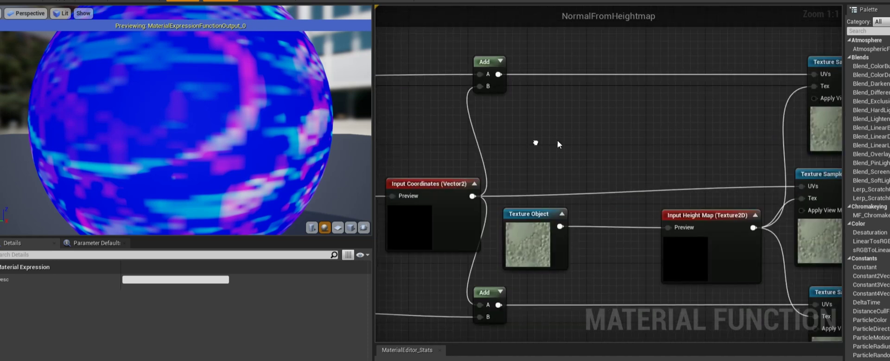
{"action": "right_click_drag", "start_coordinate": [667, 142], "coordinate": [370, 101]}
{"action": "right_click_drag", "start_coordinate": [624, 285], "coordinate": [590, 248]}
{"action": "right_click_drag", "start_coordinate": [717, 241], "coordinate": [538, 198]}
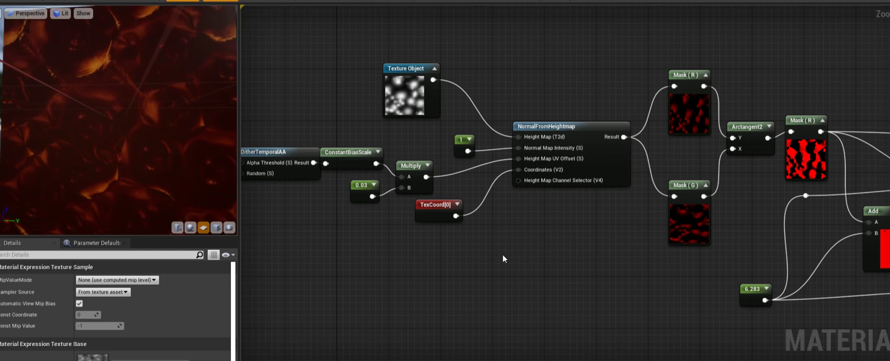
{"action": "right_click_drag", "start_coordinate": [503, 259], "coordinate": [548, 265]}
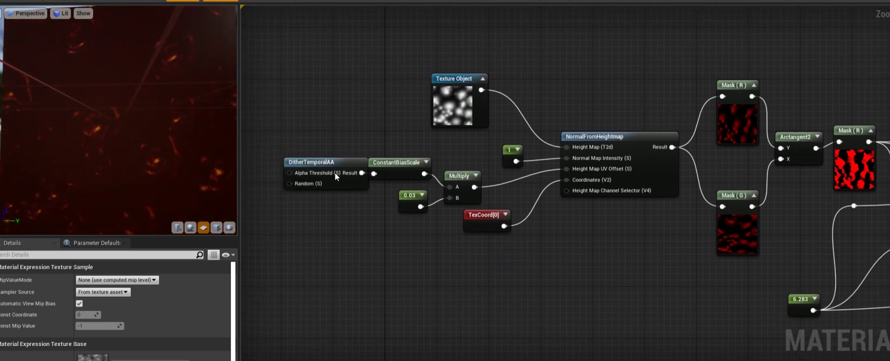
{"action": "left_click_drag", "start_coordinate": [458, 191], "coordinate": [465, 195]}
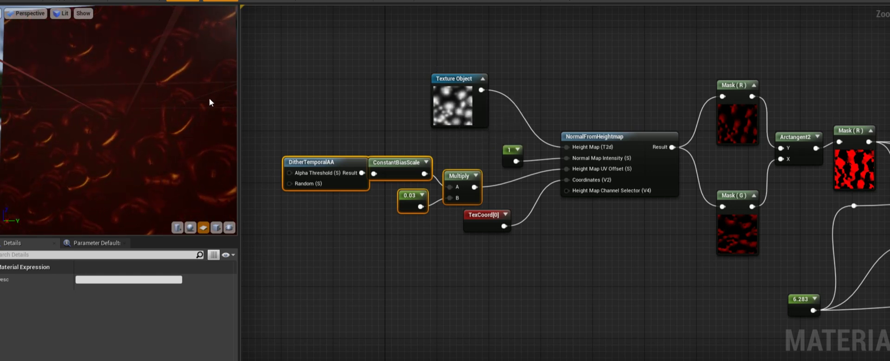
{"action": "right_click_drag", "start_coordinate": [632, 254], "coordinate": [495, 211]}
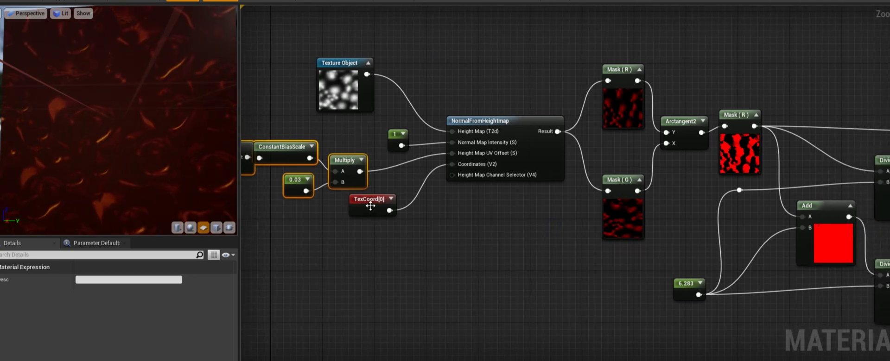
{"action": "left_click_drag", "start_coordinate": [370, 206], "coordinate": [349, 214]}
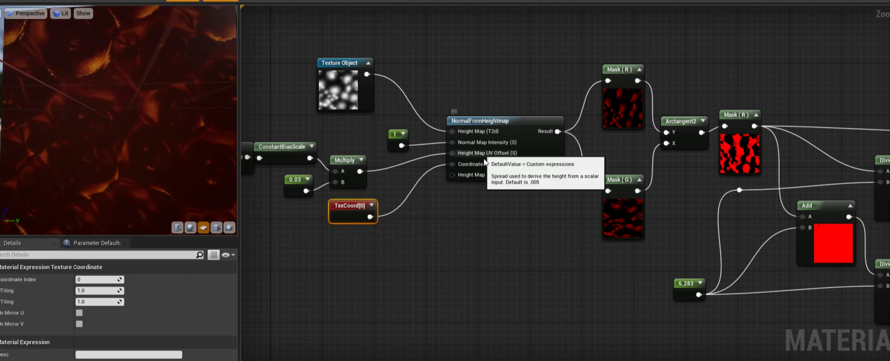
{"action": "scroll", "coordinate": [473, 227], "scroll_direction": "down", "scroll_amount": 1}
{"action": "scroll", "coordinate": [450, 249], "scroll_direction": "up", "scroll_amount": 2}
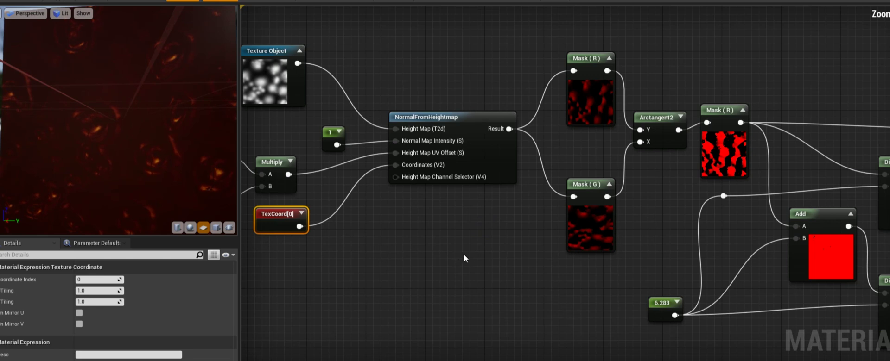
{"action": "right_click_drag", "start_coordinate": [494, 233], "coordinate": [388, 242]}
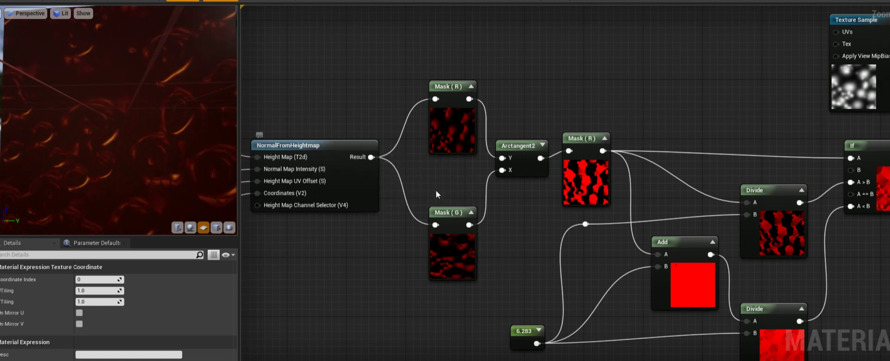
{"action": "left_click_drag", "start_coordinate": [450, 90], "coordinate": [448, 74]}
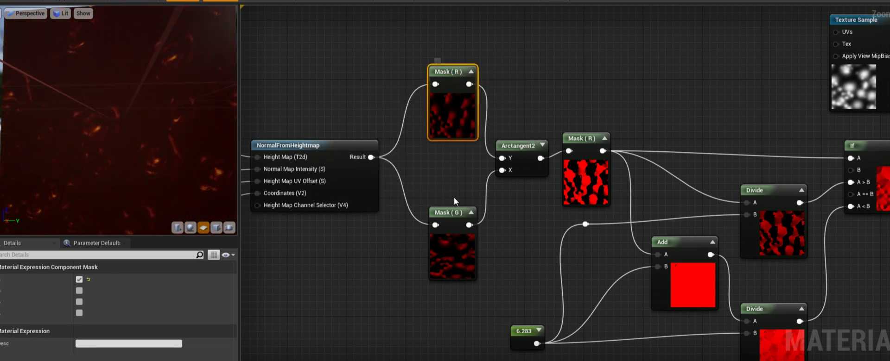
{"action": "left_click_drag", "start_coordinate": [467, 231], "coordinate": [459, 224]}
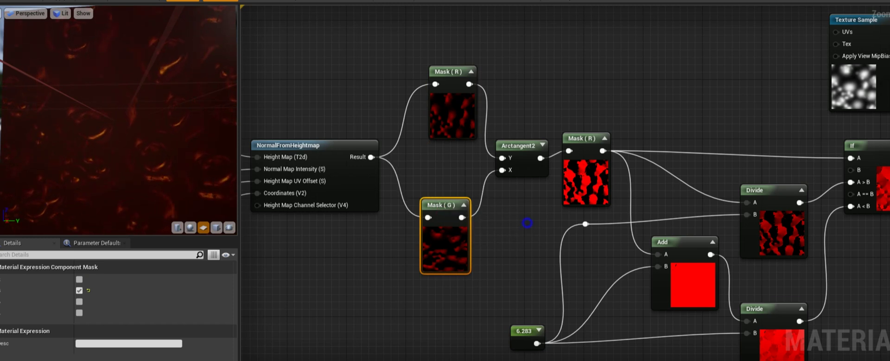
{"action": "right_click_drag", "start_coordinate": [527, 223], "coordinate": [453, 201]}
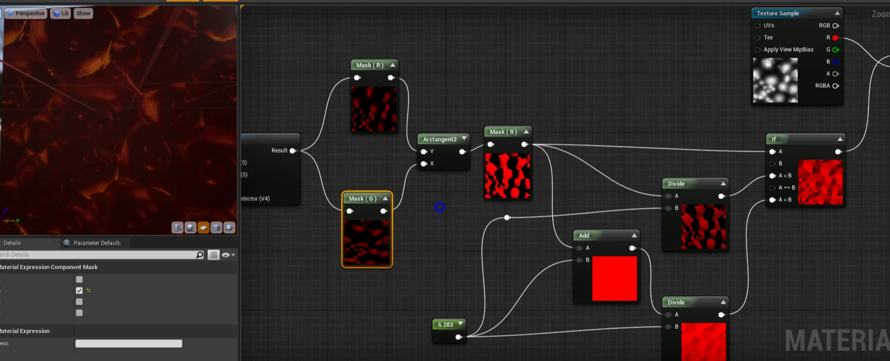
{"action": "right_click_drag", "start_coordinate": [437, 202], "coordinate": [364, 199]}
{"action": "mouse_move", "coordinate": [431, 121]}
{"action": "left_mouse_down"}
{"action": "mouse_move", "coordinate": [438, 126]}
{"action": "mouse_move", "coordinate": [430, 118]}
{"action": "left_mouse_up"}
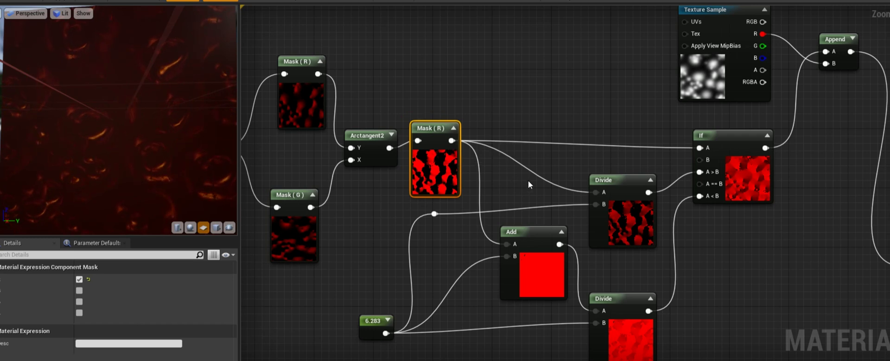
{"action": "right_click_drag", "start_coordinate": [525, 192], "coordinate": [477, 141]}
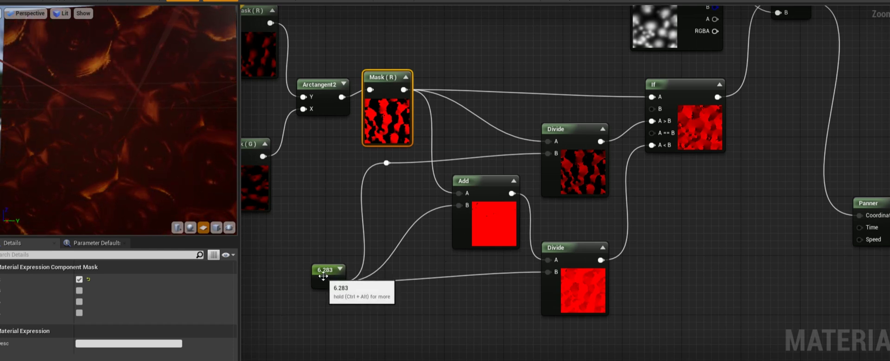
{"action": "mouse_move", "coordinate": [323, 276]}
{"action": "left_mouse_down"}
{"action": "mouse_move", "coordinate": [313, 276]}
{"action": "mouse_move", "coordinate": [324, 260]}
{"action": "mouse_move", "coordinate": [322, 268]}
{"action": "left_mouse_up"}
{"action": "right_click_drag", "start_coordinate": [466, 262], "coordinate": [389, 264]}
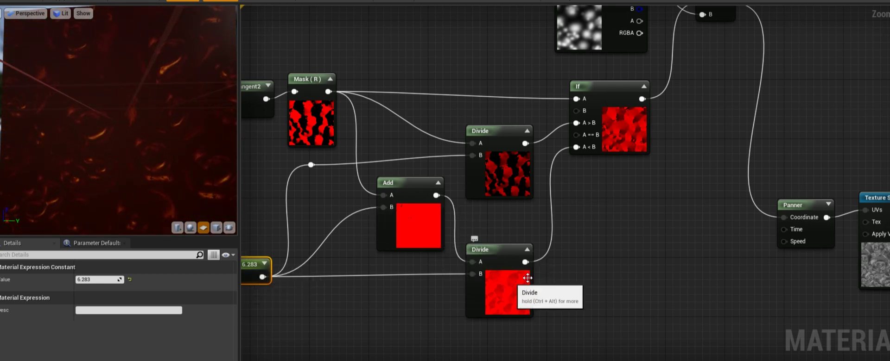
{"action": "right_click_drag", "start_coordinate": [584, 226], "coordinate": [553, 263]}
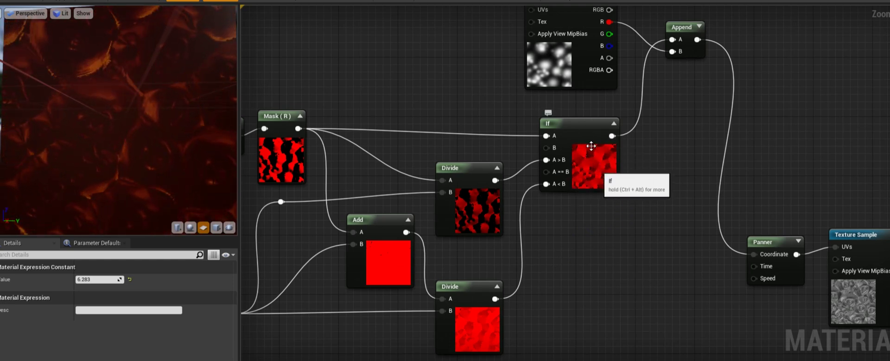
{"action": "right_click_drag", "start_coordinate": [605, 191], "coordinate": [542, 265]}
{"action": "left_click_drag", "start_coordinate": [522, 216], "coordinate": [510, 204]}
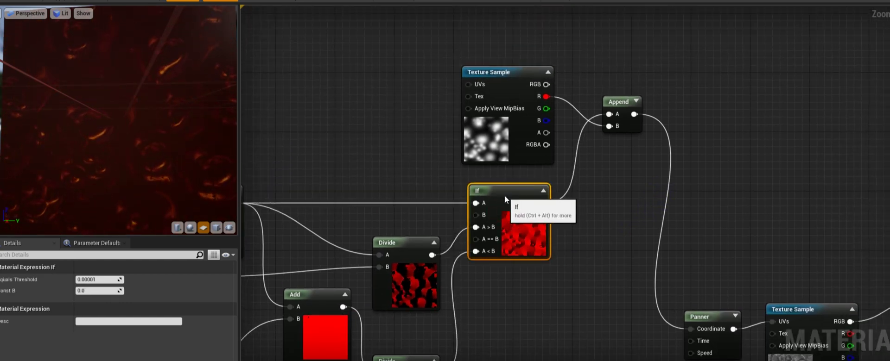
{"action": "mouse_move", "coordinate": [520, 93]}
{"action": "left_mouse_down"}
{"action": "mouse_move", "coordinate": [497, 89]}
{"action": "mouse_move", "coordinate": [528, 92]}
{"action": "left_mouse_up"}
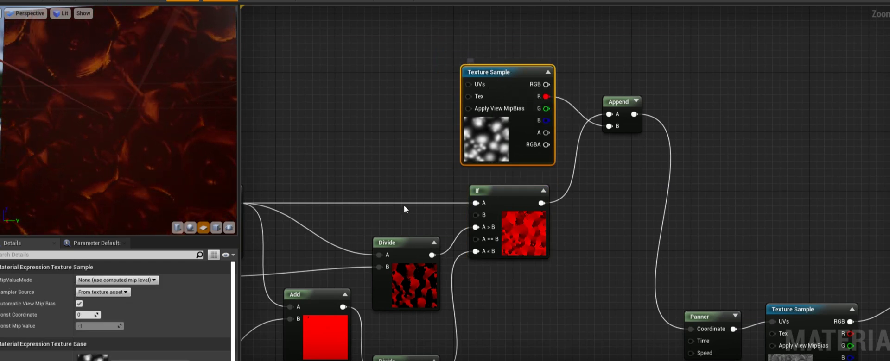
{"action": "right_click_drag", "start_coordinate": [313, 134], "coordinate": [652, 104]}
{"action": "right_click_drag", "start_coordinate": [750, 165], "coordinate": [677, 185]}
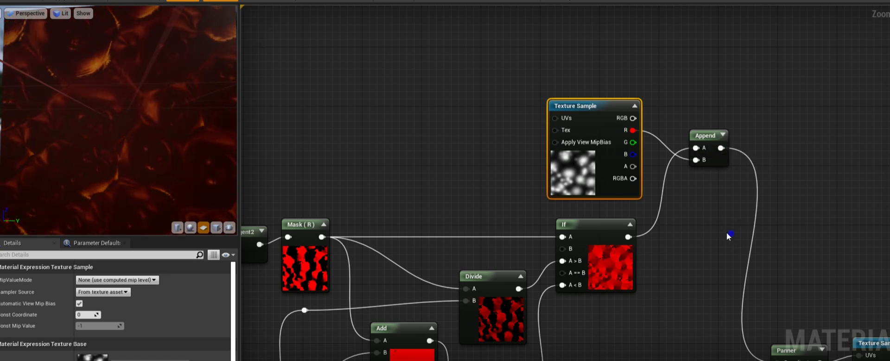
{"action": "right_click_drag", "start_coordinate": [730, 234], "coordinate": [704, 237]}
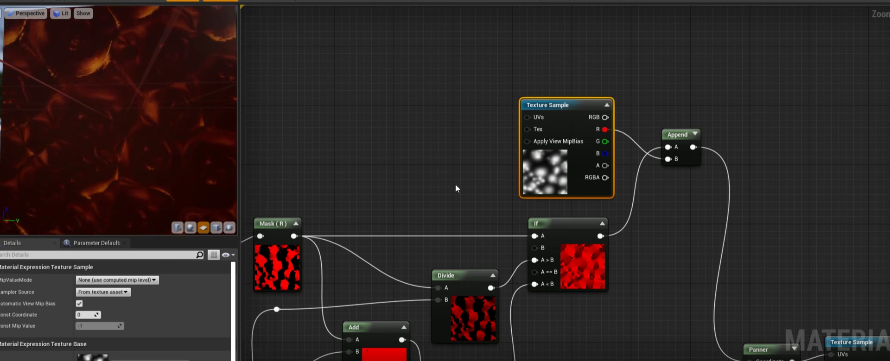
{"action": "right_click_drag", "start_coordinate": [649, 229], "coordinate": [613, 258]}
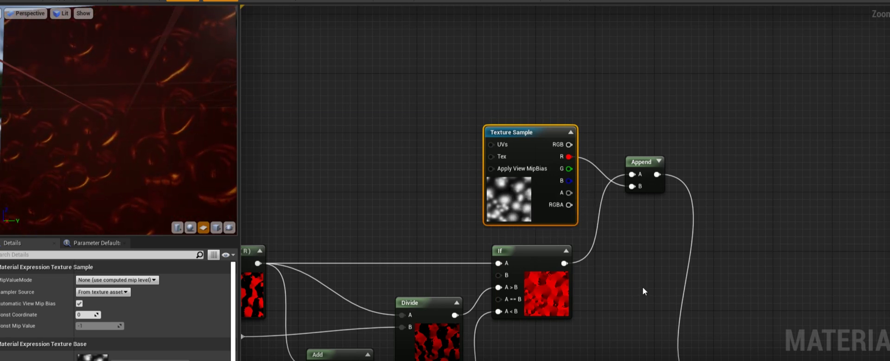
{"action": "right_click_drag", "start_coordinate": [643, 287], "coordinate": [616, 238]}
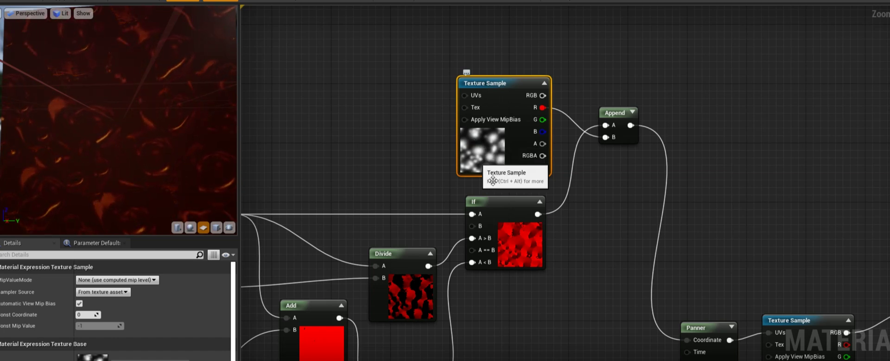
{"action": "right_click_drag", "start_coordinate": [595, 270], "coordinate": [443, 212]}
{"action": "left_click_drag", "start_coordinate": [536, 241], "coordinate": [543, 240]}
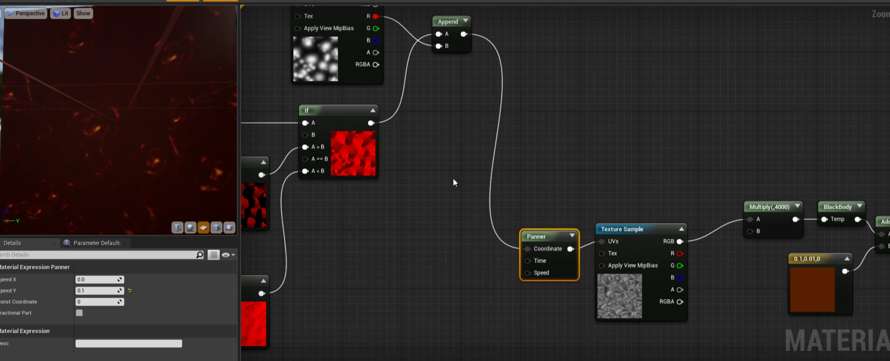
Step: Add a Multiply above the Panner, taking Append into A and a 0,0 Constant2Vector into B
{"action": "left_click", "coordinate": [455, 150]}
{"action": "left_click_drag", "start_coordinate": [468, 156], "coordinate": [548, 133]}
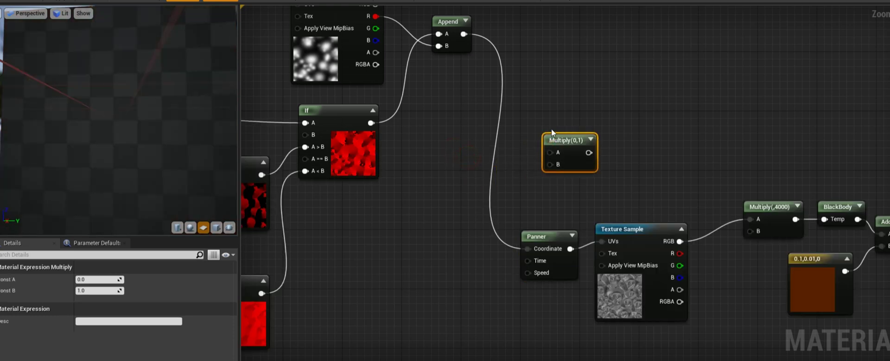
{"action": "left_click", "coordinate": [461, 135]}
{"action": "left_click_drag", "start_coordinate": [460, 135], "coordinate": [433, 174]}
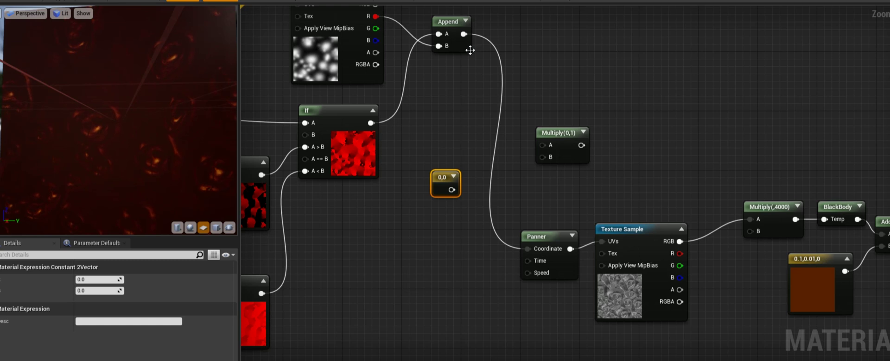
{"action": "left_click_drag", "start_coordinate": [464, 34], "coordinate": [547, 143]}
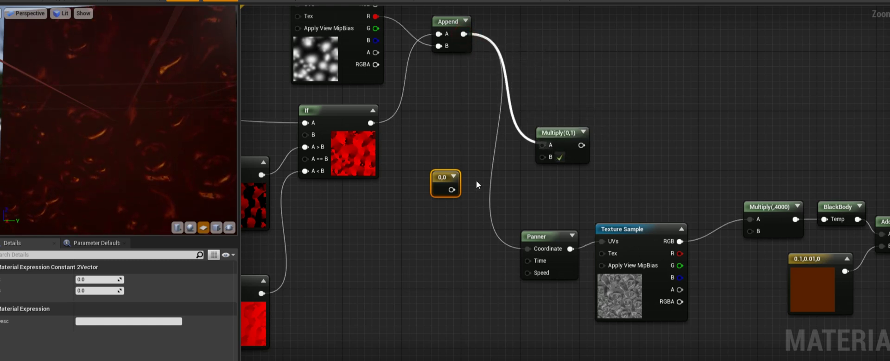
{"action": "left_click_drag", "start_coordinate": [451, 189], "coordinate": [542, 157]}
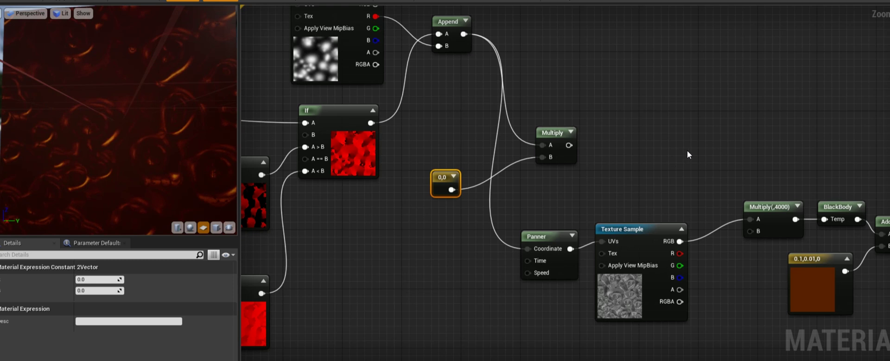
{"action": "right_click_drag", "start_coordinate": [662, 163], "coordinate": [704, 223]}
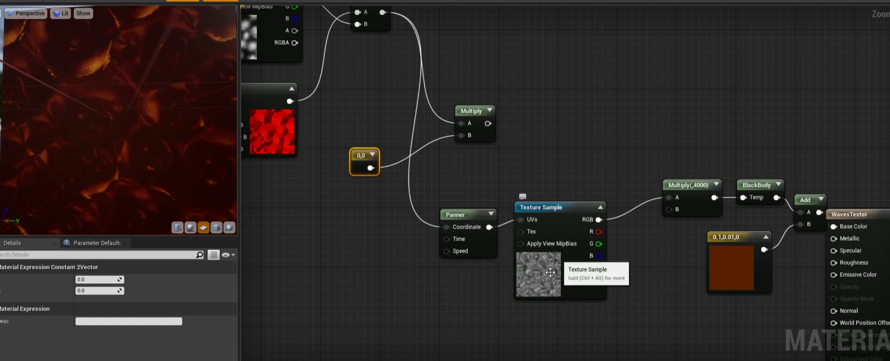
{"action": "right_click_drag", "start_coordinate": [306, 256], "coordinate": [367, 270]}
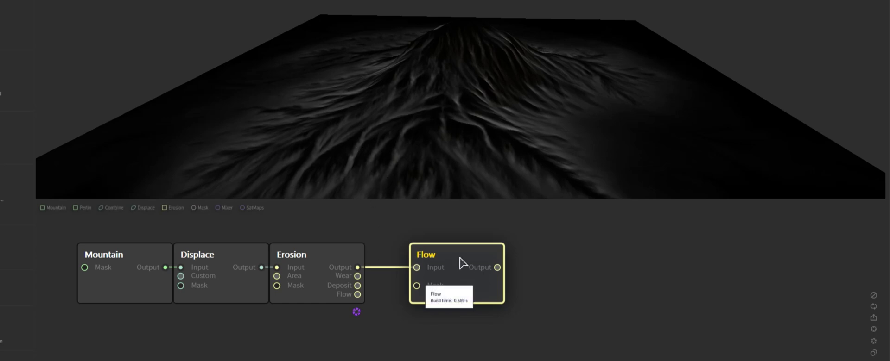
{"action": "mouse_move", "coordinate": [462, 254]}
{"action": "left_mouse_down"}
{"action": "mouse_move", "coordinate": [457, 315]}
{"action": "mouse_move", "coordinate": [449, 253]}
{"action": "left_mouse_up"}
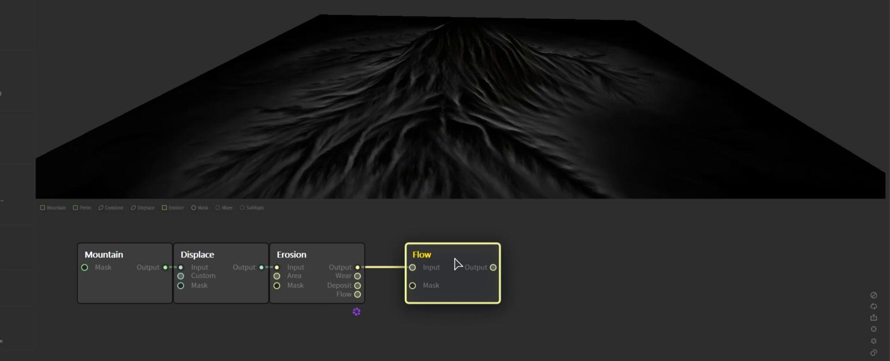
{"action": "left_click_drag", "start_coordinate": [455, 260], "coordinate": [440, 287]}
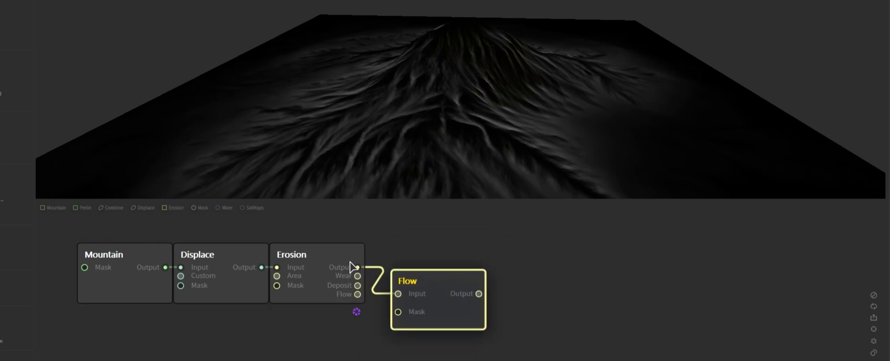
{"action": "left_click", "coordinate": [440, 290]}
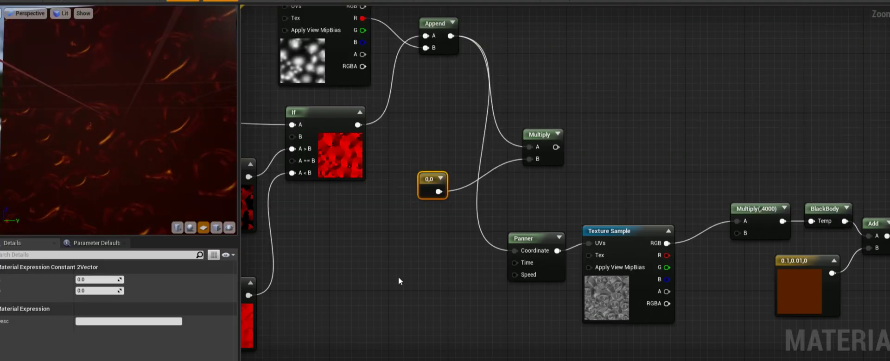
{"action": "right_click_drag", "start_coordinate": [397, 278], "coordinate": [647, 271]}
Step: Select the If node in the angle-to-UV section and nudge it slightly right
{"action": "scroll", "coordinate": [647, 272], "scroll_direction": "down", "scroll_amount": 3}
{"action": "scroll", "coordinate": [532, 256], "scroll_direction": "up", "scroll_amount": 2}
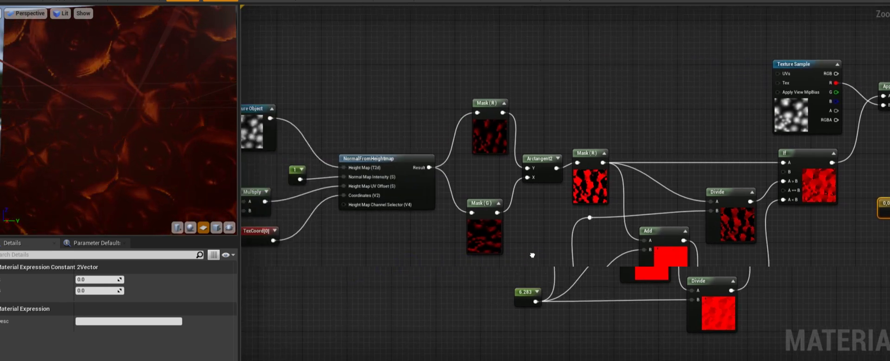
{"action": "right_click_drag", "start_coordinate": [532, 255], "coordinate": [579, 228]}
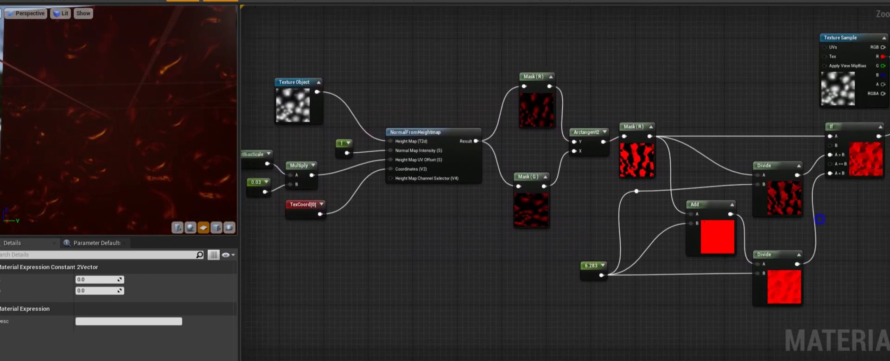
{"action": "right_click_drag", "start_coordinate": [819, 220], "coordinate": [591, 291]}
{"action": "left_click", "coordinate": [581, 211]}
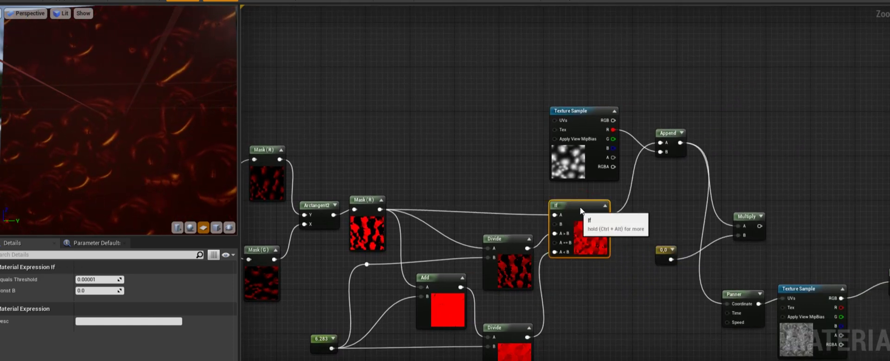
{"action": "left_click_drag", "start_coordinate": [581, 211], "coordinate": [587, 211]}
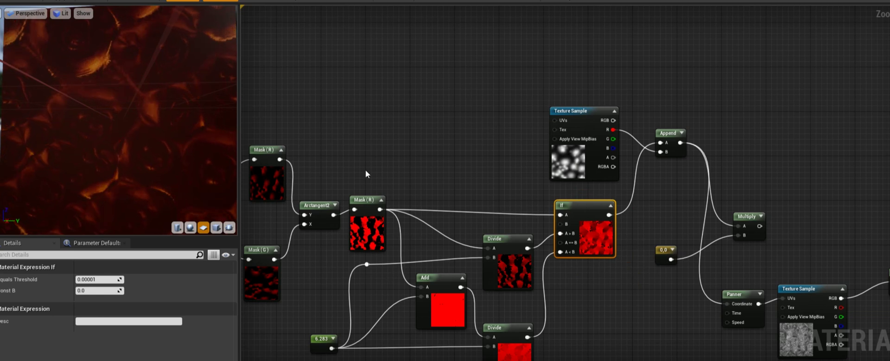
Step: Pan across the heightmap inputs back to the If node and nudge it slightly up
{"action": "right_click_drag", "start_coordinate": [336, 280], "coordinate": [572, 249]}
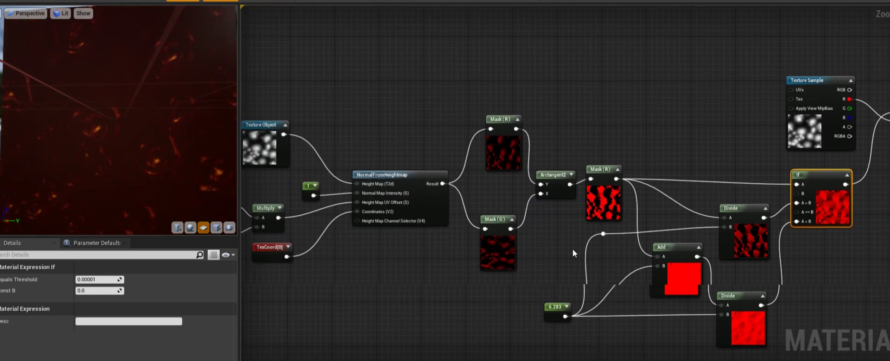
{"action": "right_click_drag", "start_coordinate": [447, 257], "coordinate": [560, 270]}
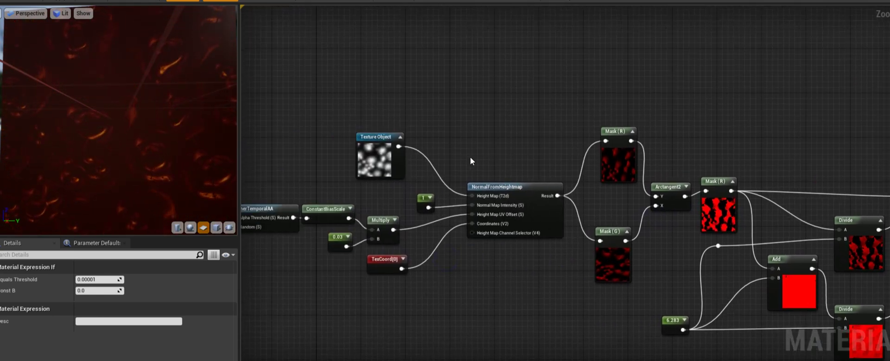
{"action": "right_click_drag", "start_coordinate": [551, 280], "coordinate": [436, 271]}
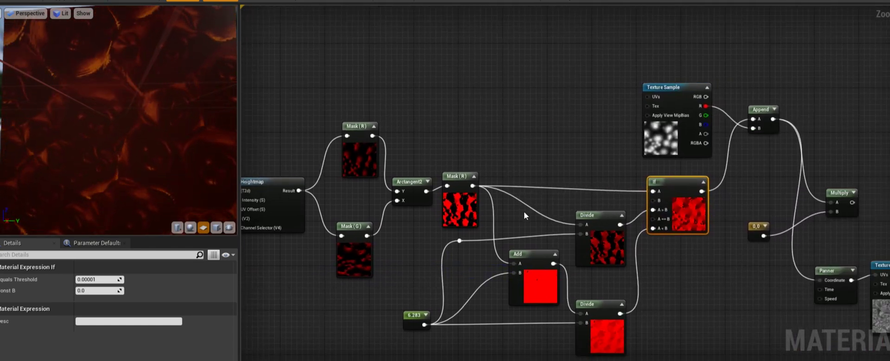
{"action": "right_click_drag", "start_coordinate": [593, 196], "coordinate": [450, 179]}
{"action": "scroll", "coordinate": [519, 188], "scroll_direction": "up", "scroll_amount": 1}
{"action": "scroll", "coordinate": [524, 163], "scroll_direction": "up", "scroll_amount": 1}
{"action": "left_click_drag", "start_coordinate": [525, 163], "coordinate": [524, 157]}
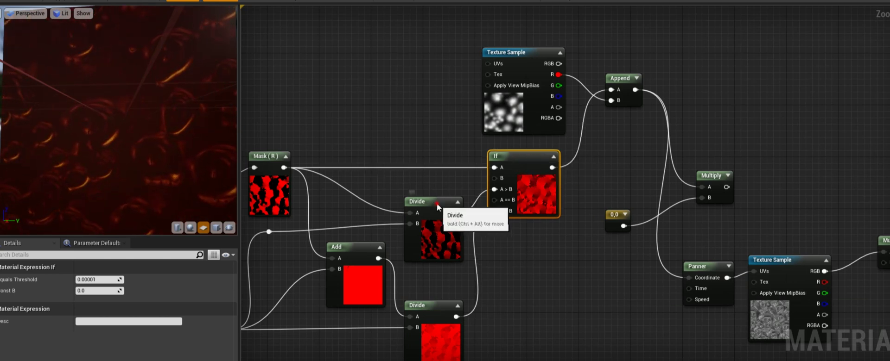
Step: Move the upper Divide node up-left toward Mask (R), then pan back to NormalFromHeightmap
{"action": "mouse_move", "coordinate": [441, 203]}
{"action": "left_mouse_down"}
{"action": "mouse_move", "coordinate": [421, 190]}
{"action": "mouse_move", "coordinate": [436, 195]}
{"action": "left_mouse_up"}
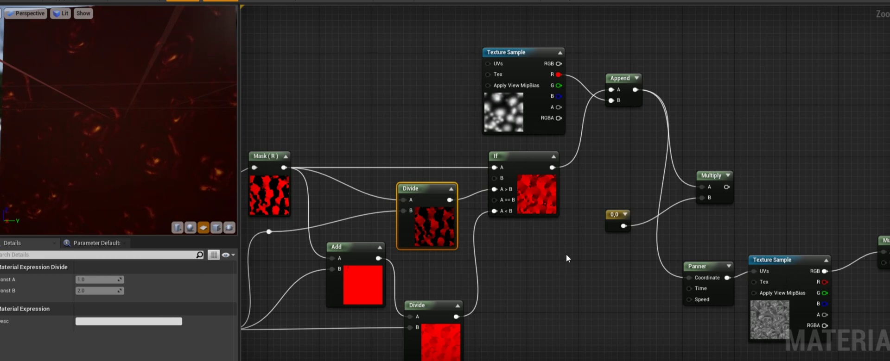
{"action": "right_click_drag", "start_coordinate": [566, 255], "coordinate": [530, 297]}
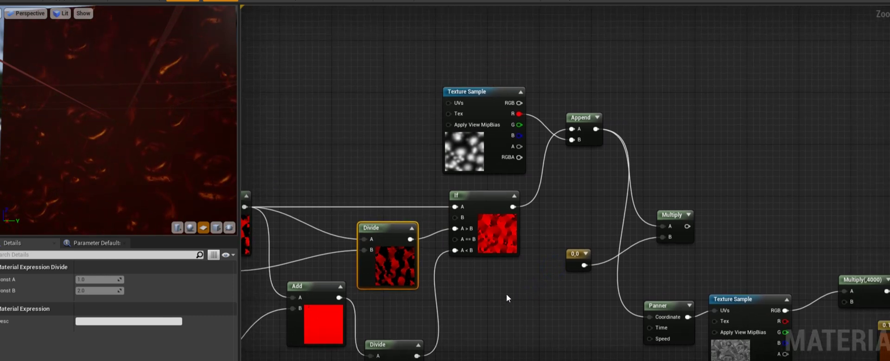
{"action": "right_click_drag", "start_coordinate": [496, 302], "coordinate": [633, 235]}
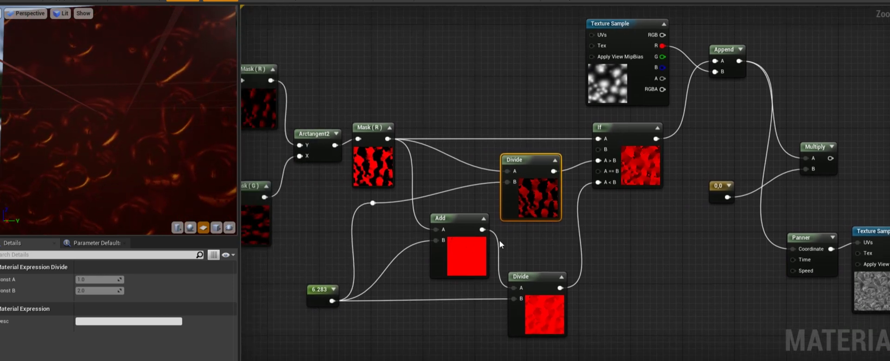
{"action": "right_click_drag", "start_coordinate": [318, 225], "coordinate": [472, 226]}
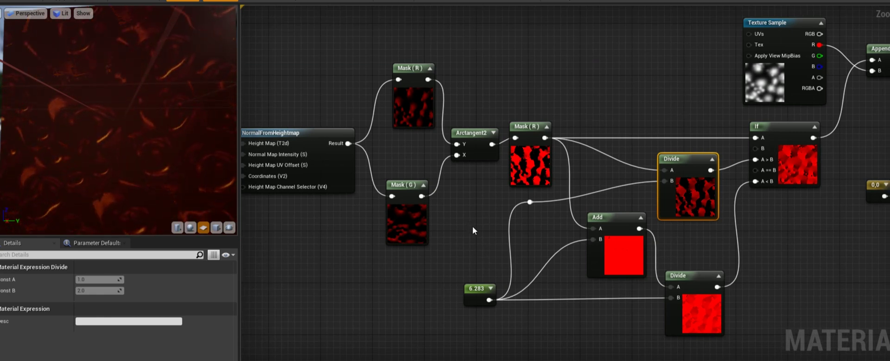
{"action": "right_click_drag", "start_coordinate": [687, 118], "coordinate": [604, 135]}
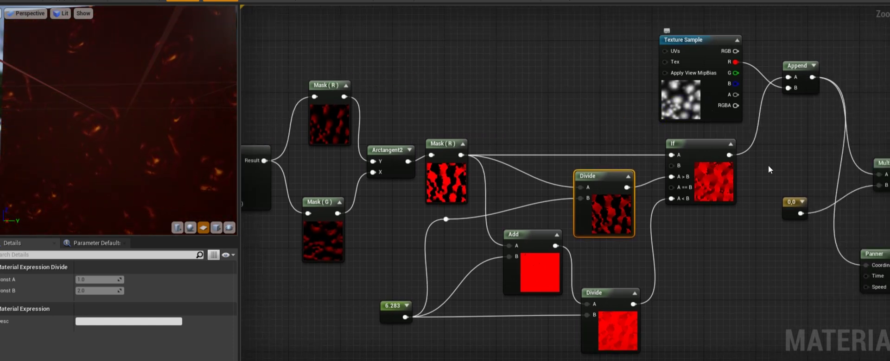
{"action": "right_click_drag", "start_coordinate": [783, 144], "coordinate": [689, 143]}
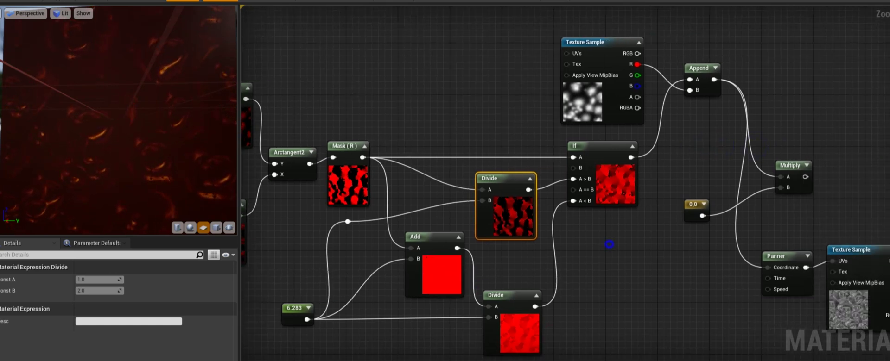
{"action": "right_click_drag", "start_coordinate": [609, 248], "coordinate": [592, 159]}
{"action": "right_click_drag", "start_coordinate": [101, 243], "coordinate": [449, 266]}
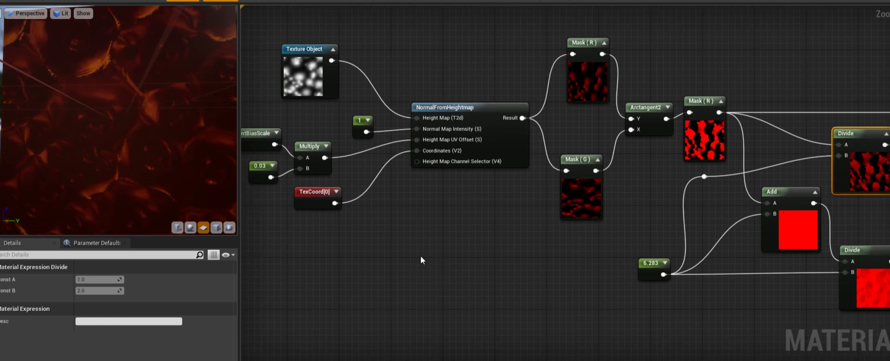